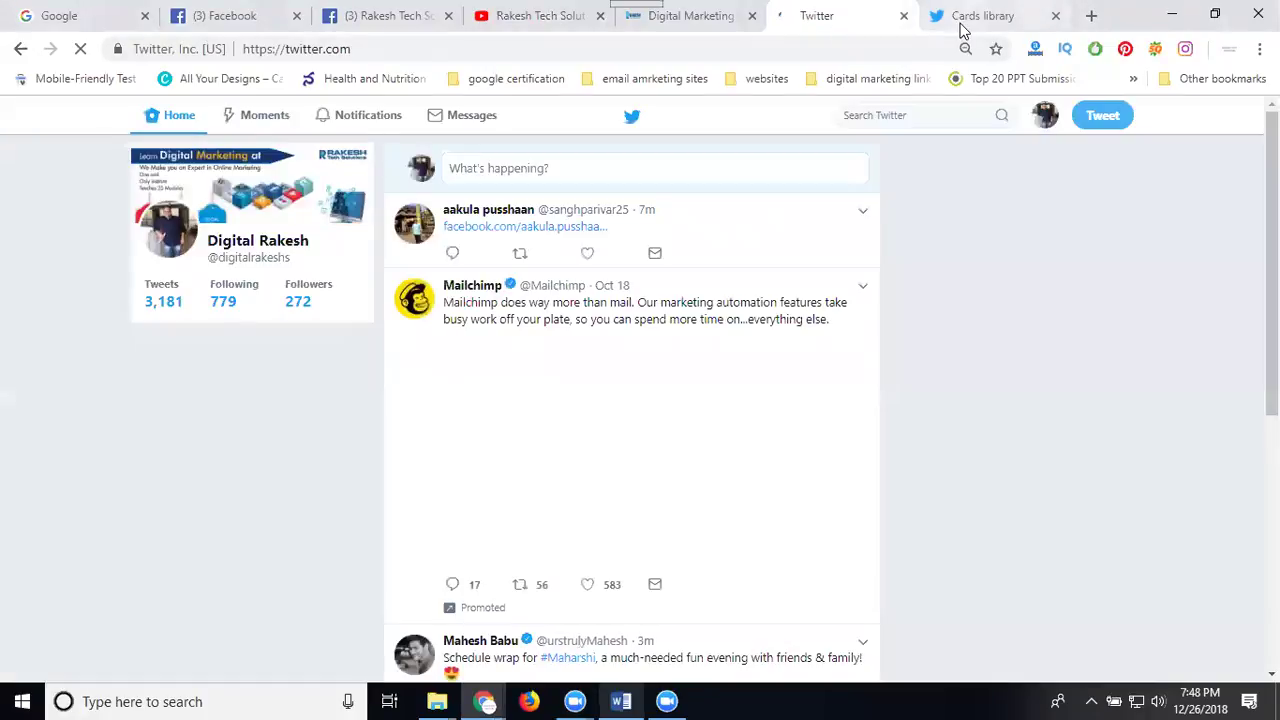
Step: Switch from the Twitter home feed to the Twitter Ads Cards library
left_click(961, 22)
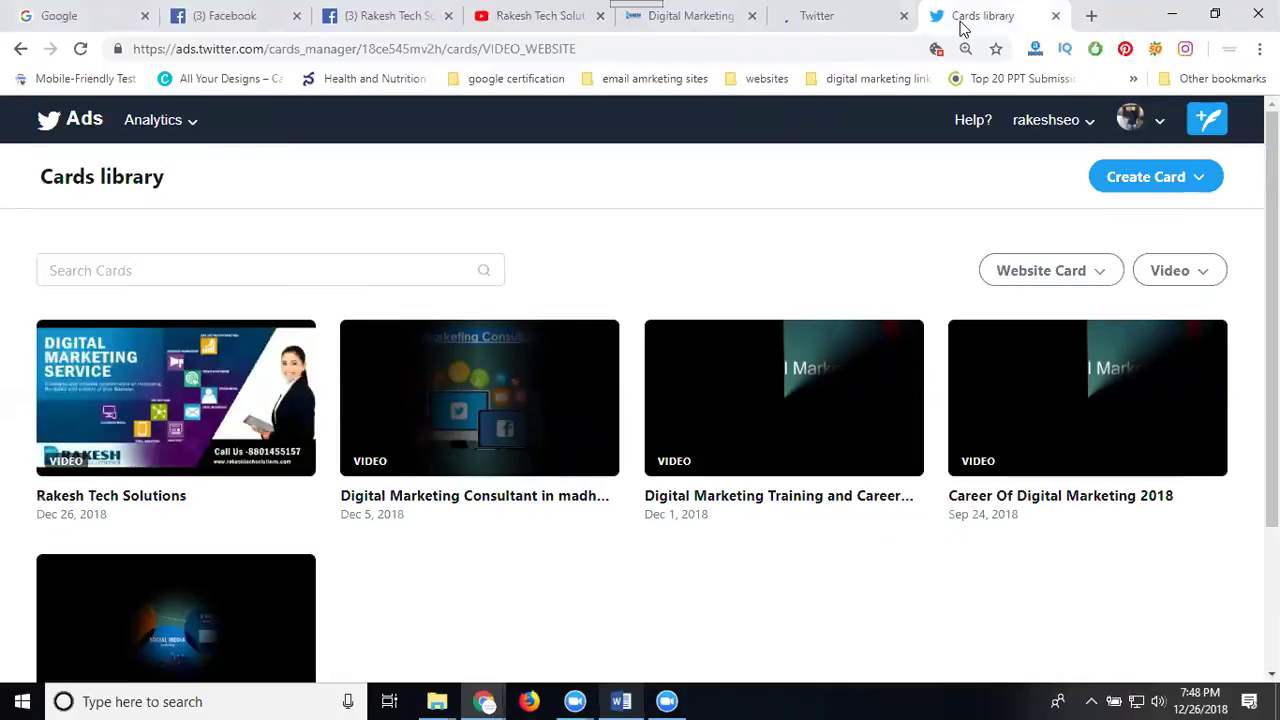
Step: Create a video website card using Rakesh Tech Solutions.mp4, and copy the YouTube channel URL
left_click(1137, 180)
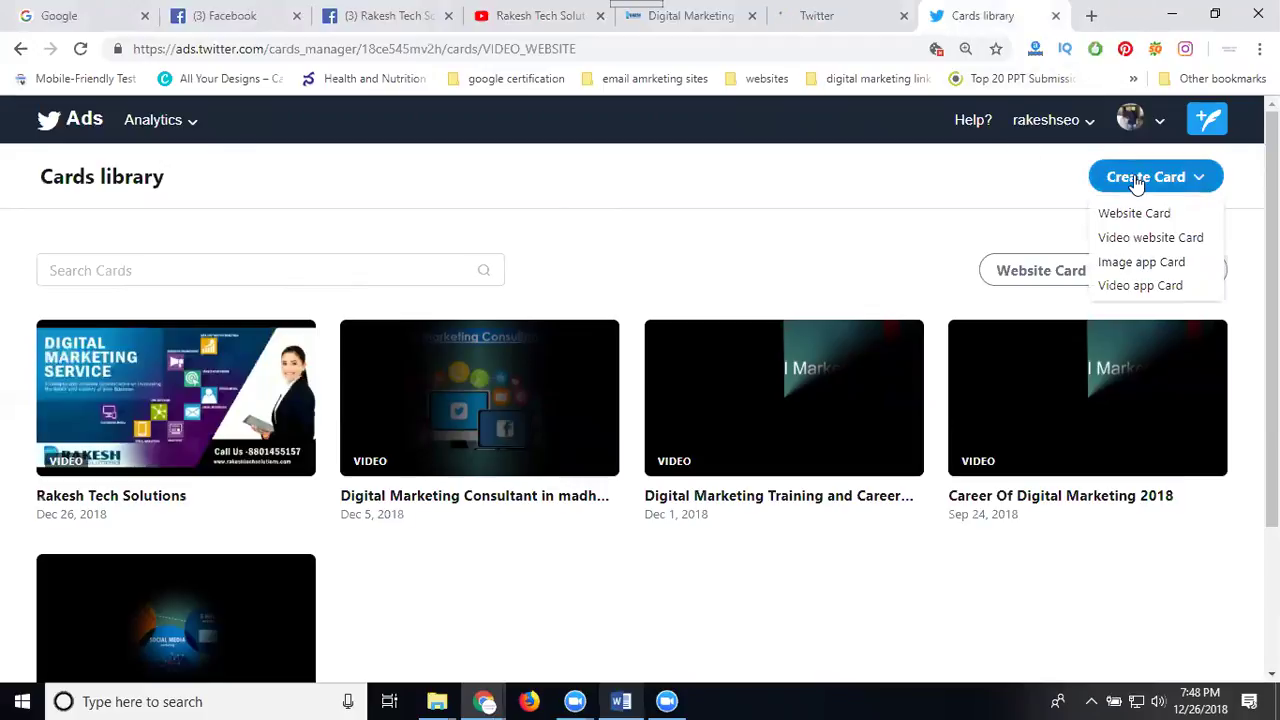
left_click(1128, 243)
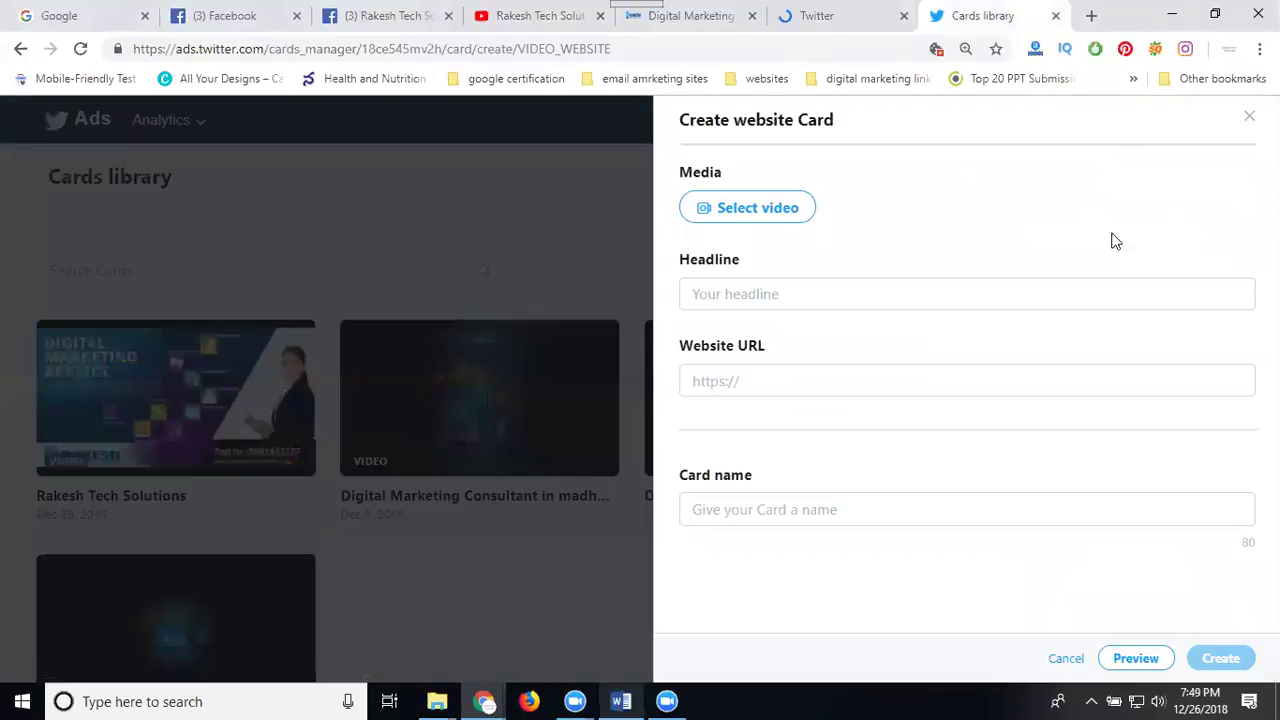
left_click(764, 209)
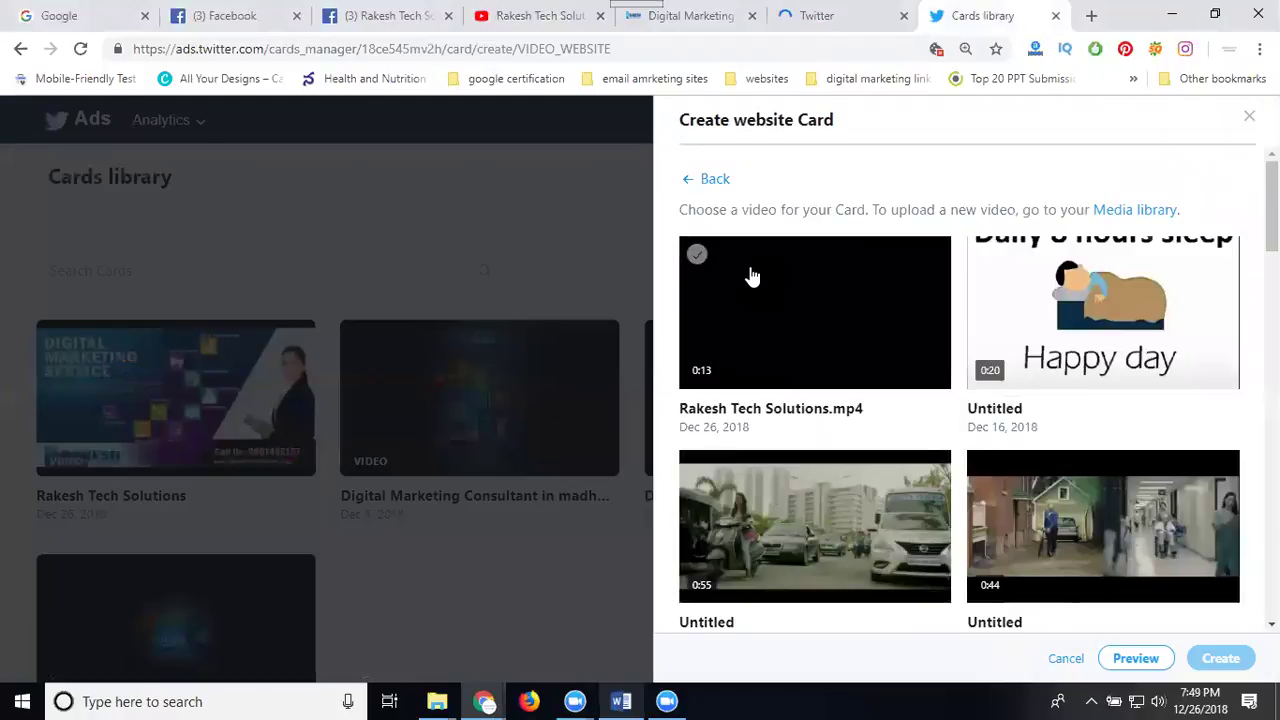
left_click(752, 278)
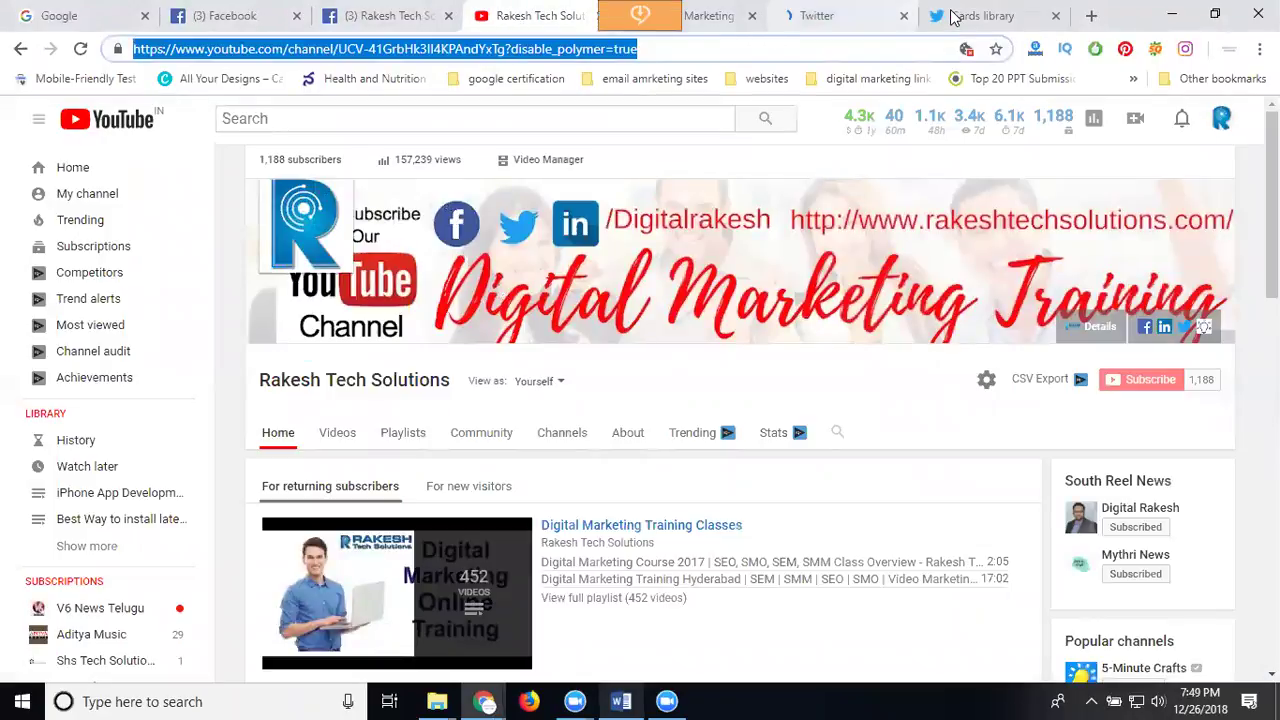
left_click(955, 16)
Step: Paste the YouTube channel URL as the website URL, removing '?disable_polymer=true'
left_click(775, 500)
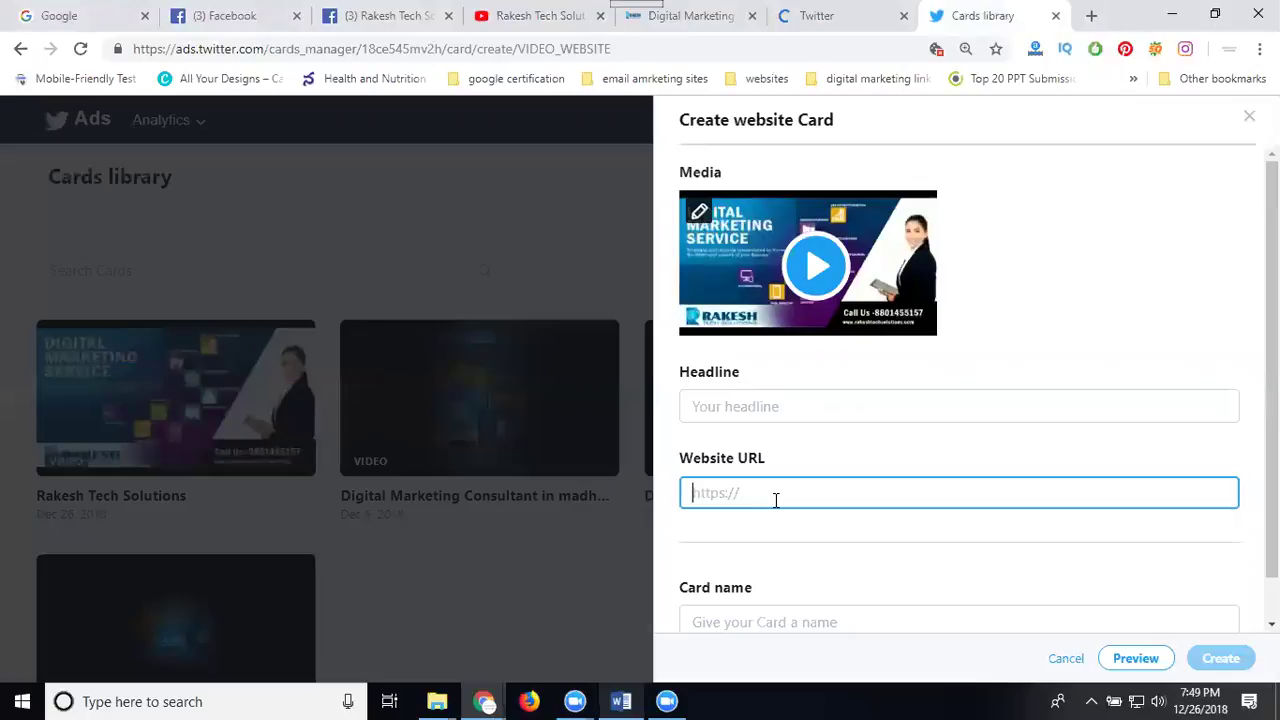
key("ctrl+v")
left_click(1082, 492)
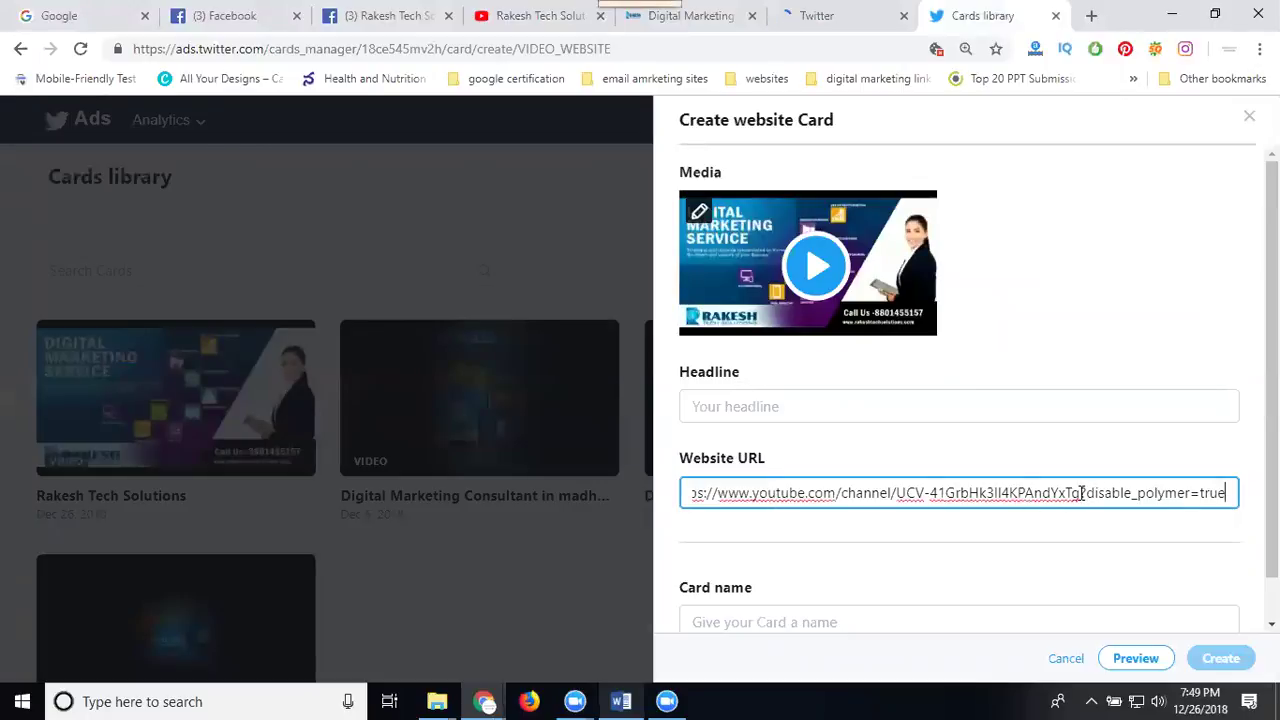
key("shift+End")
key("BackSpace")
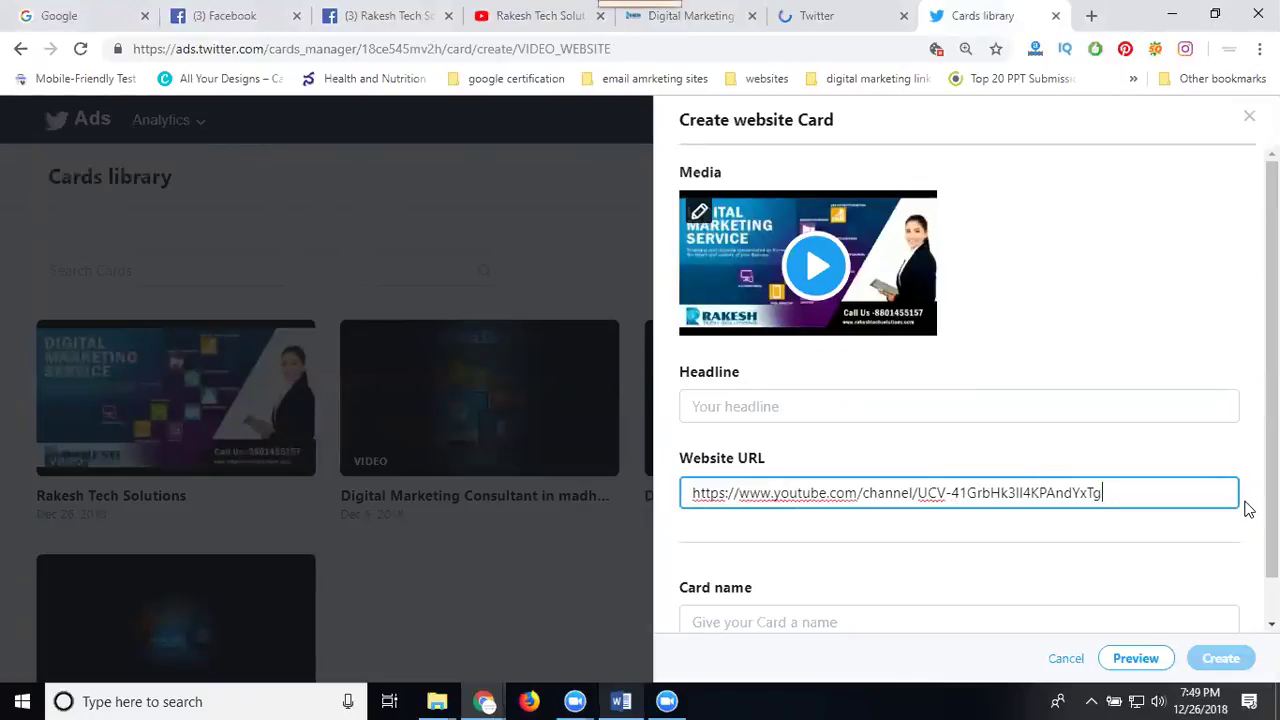
Step: Set the headline to 'Digital Marketing Webdesign and mobile app Development Services'
left_click(944, 400)
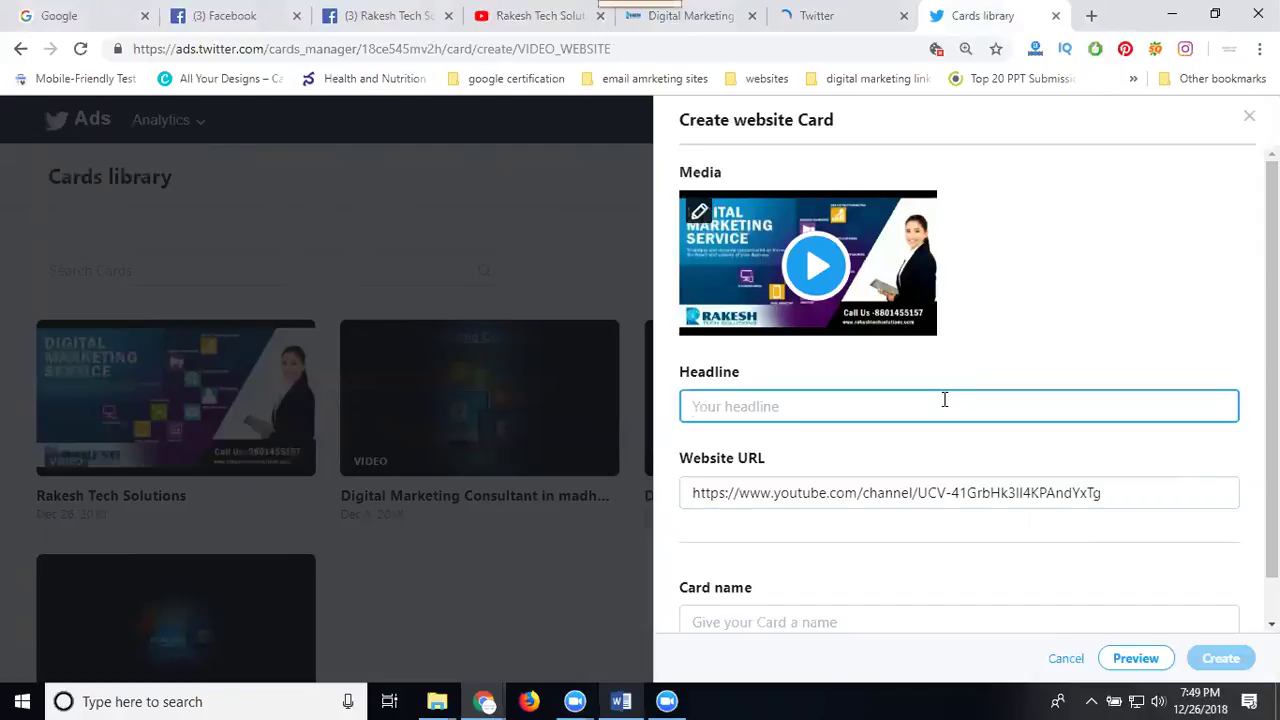
type("Rake")
type("sh Tech S")
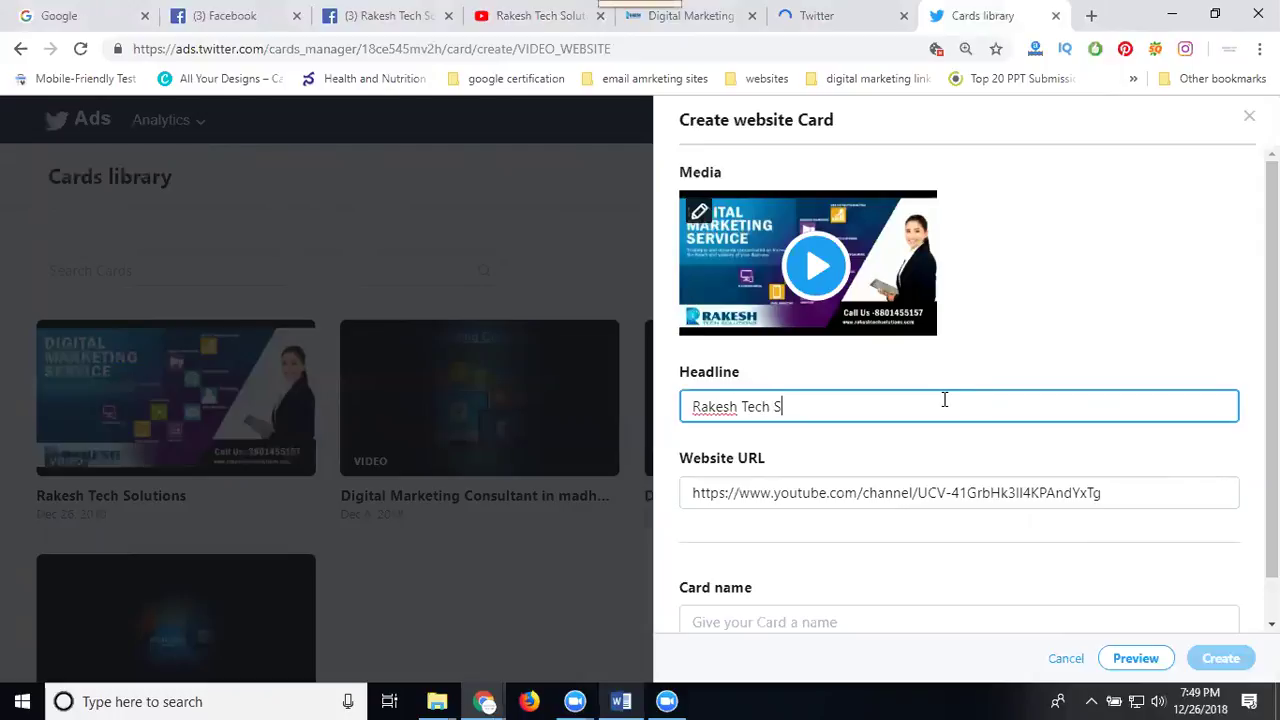
type("ol")
key("ctrl+a")
key("BackSpace")
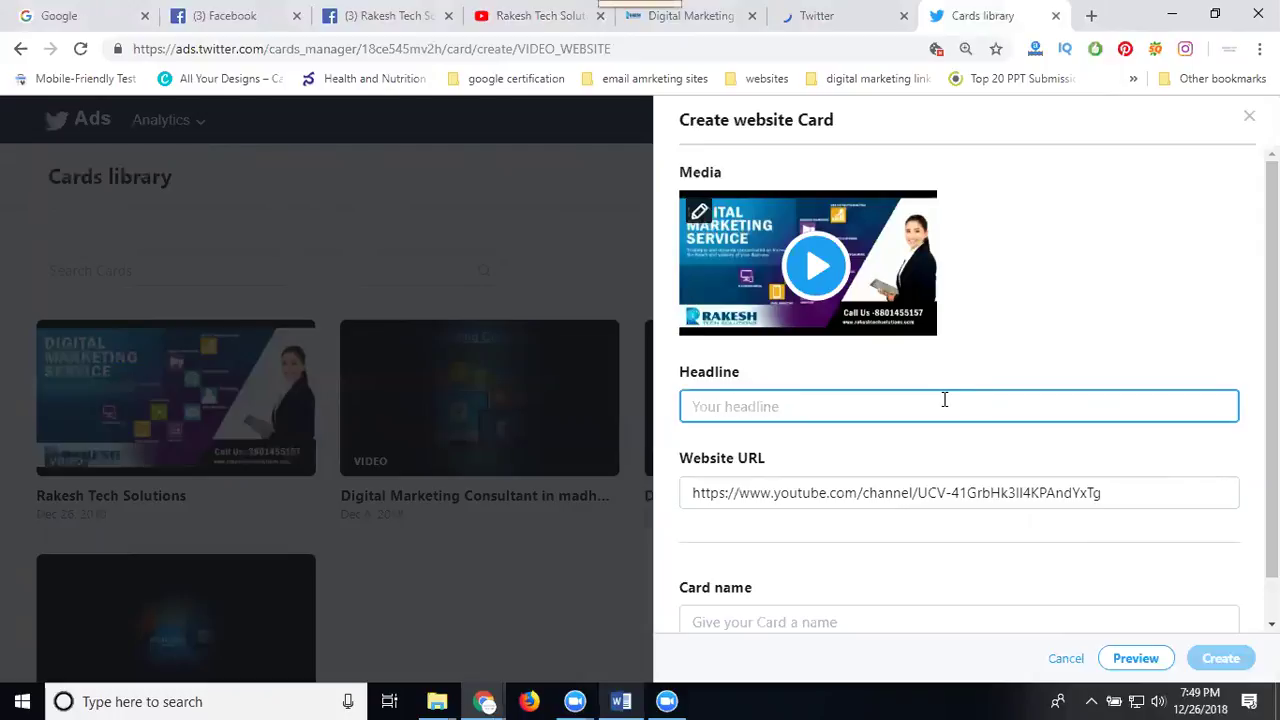
type("Digi")
type("tal Marke")
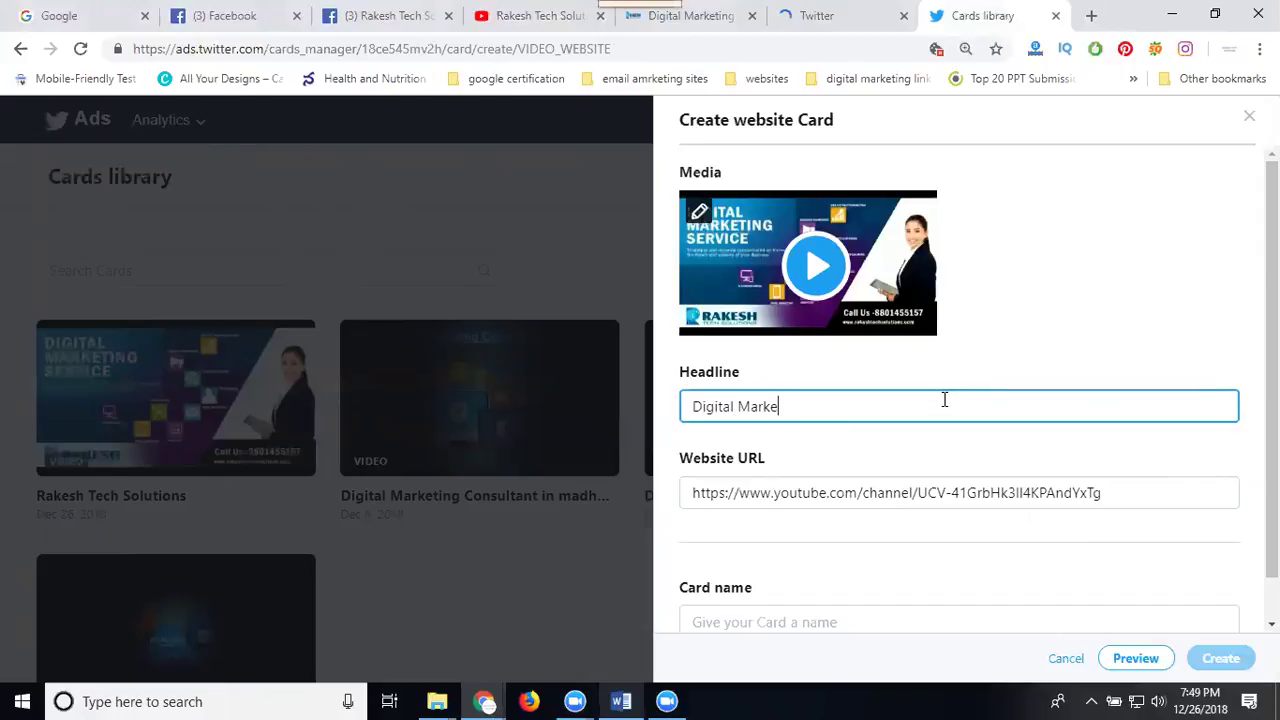
type("ting W")
type("ebdes")
type("ign and")
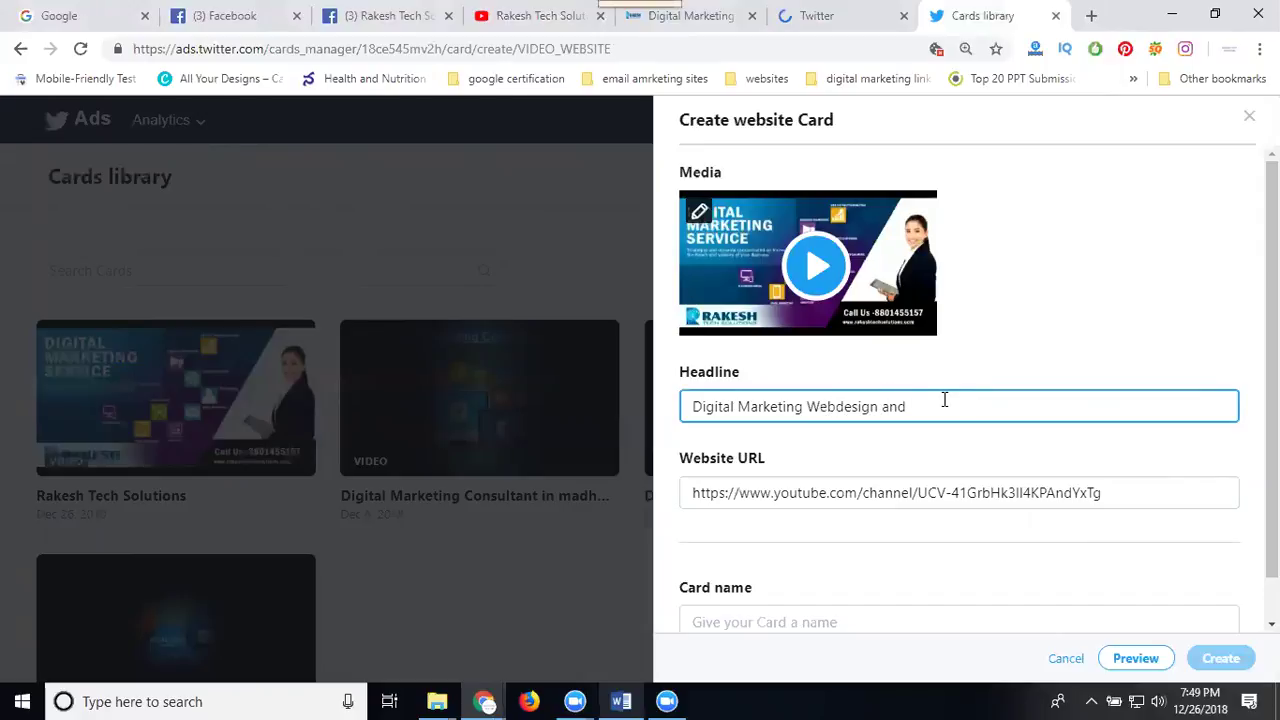
type(" mobile ")
type("app")
type(" Developmen")
type("t Se")
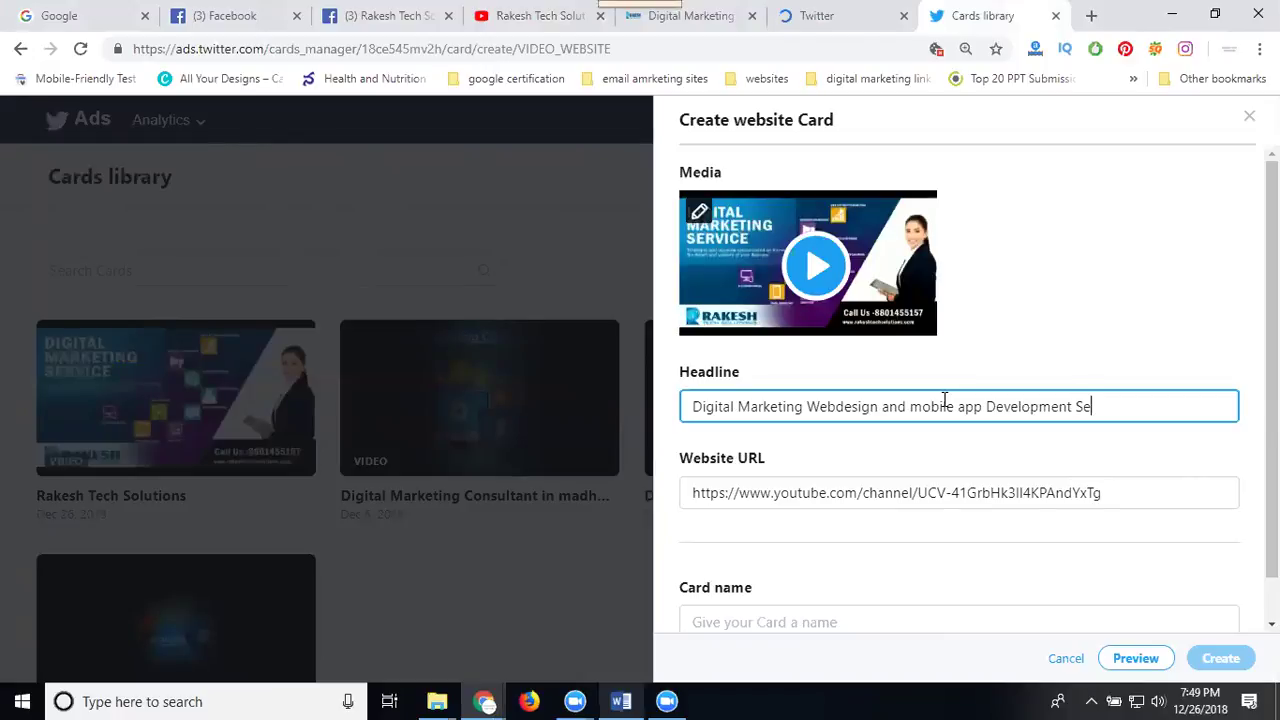
type("rvices")
scroll(944, 400, "down", 1)
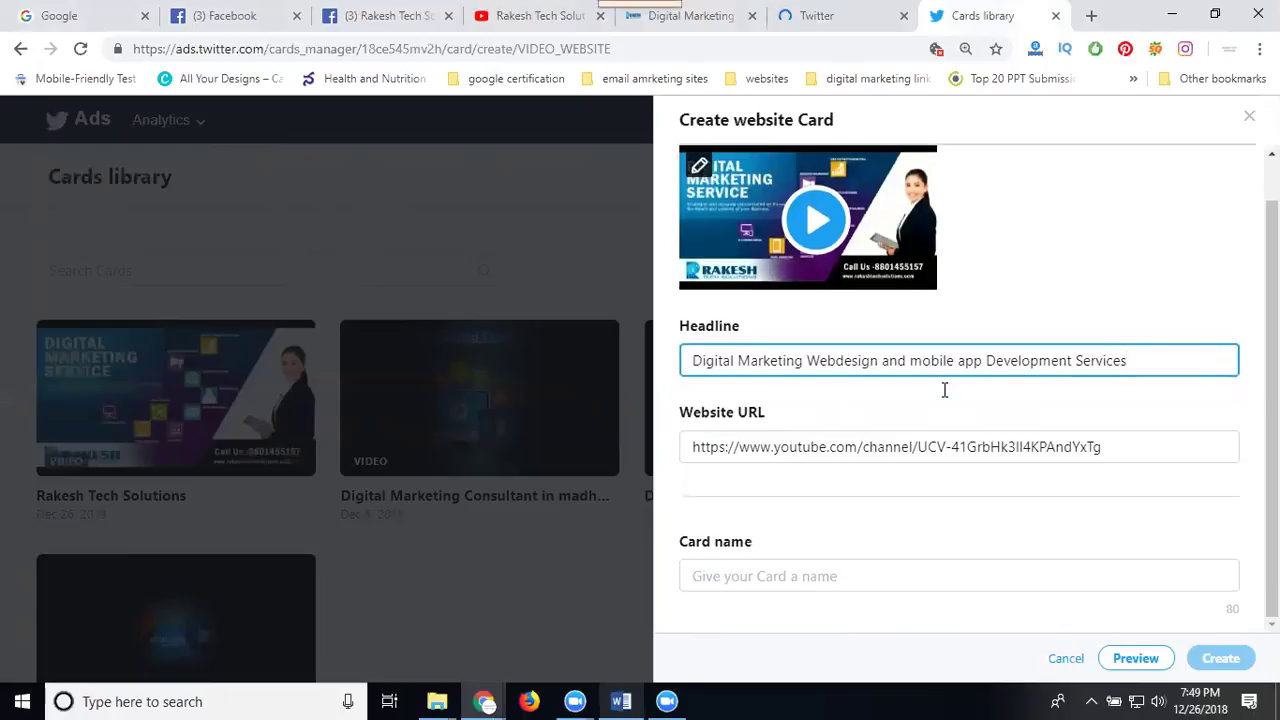
Step: Add 'in Madhapur' to the headline, reuse it as the card name, and try creating the card
type("in Mad")
type("hapur")
key("ctrl+a")
key("ctrl+c")
left_click(800, 567)
key("ctrl+v")
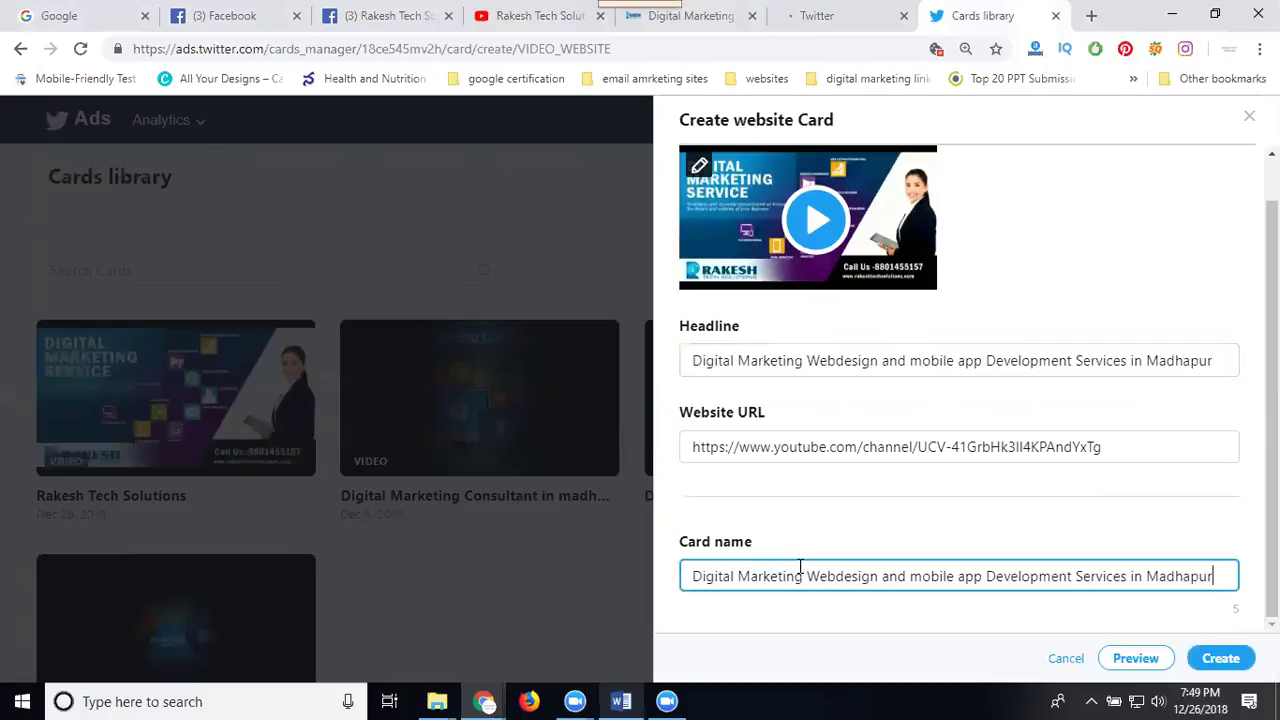
left_click(1207, 668)
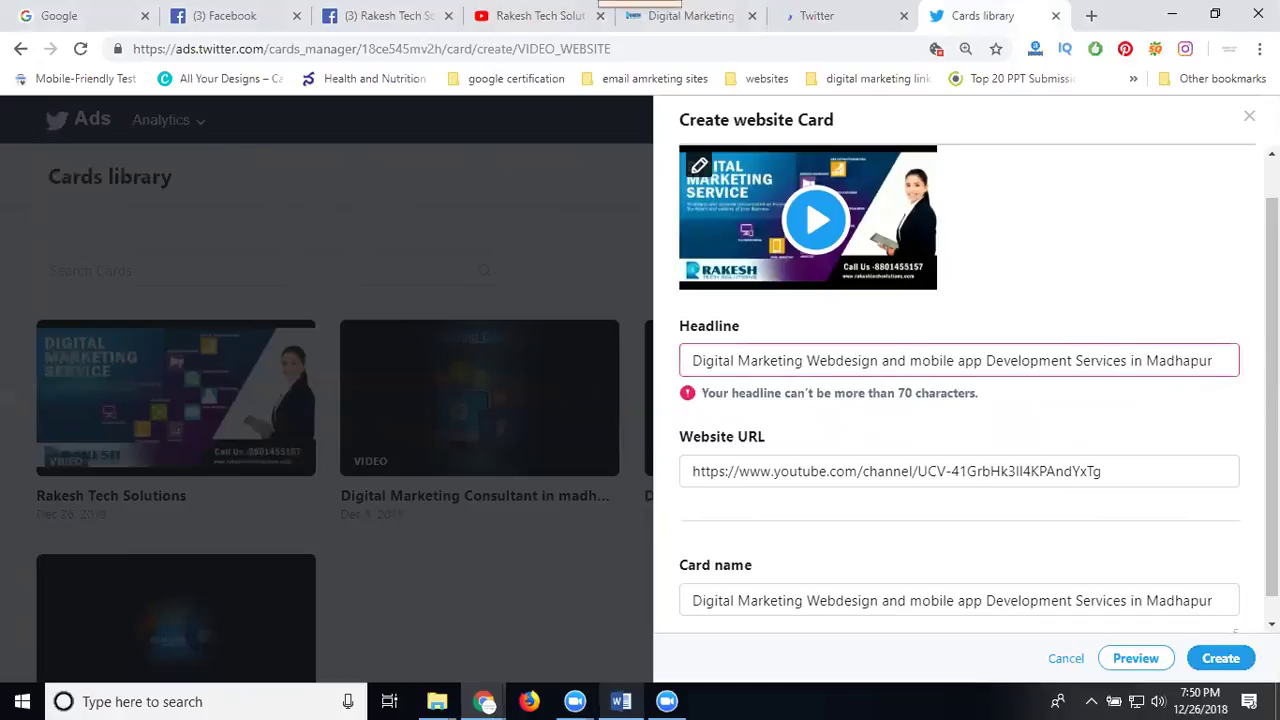
Step: Remove 'in Madhapur' from the headline to fit the 70-character limit
left_click(1238, 362)
key("ctrl+shift+Left")
key("ctrl+shift+Left")
key("BackSpace")
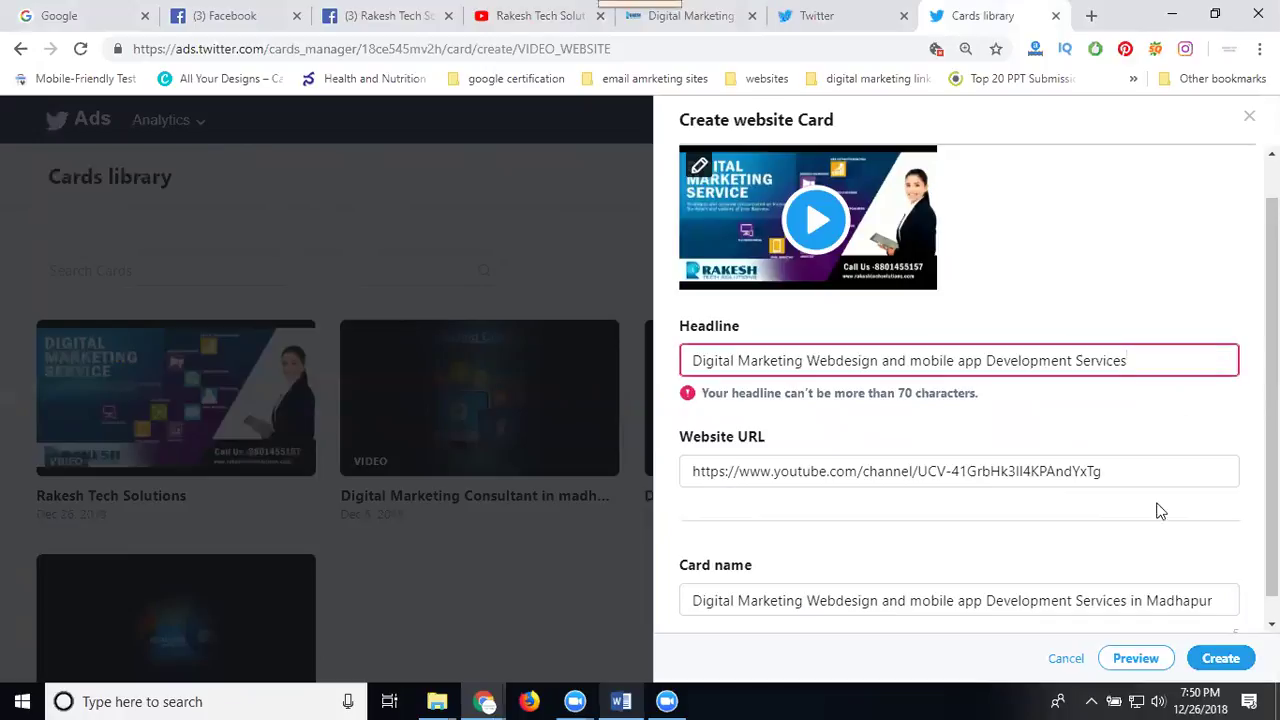
Step: Save the video website card, opening the tweet composer with the card attached
left_click(1214, 657)
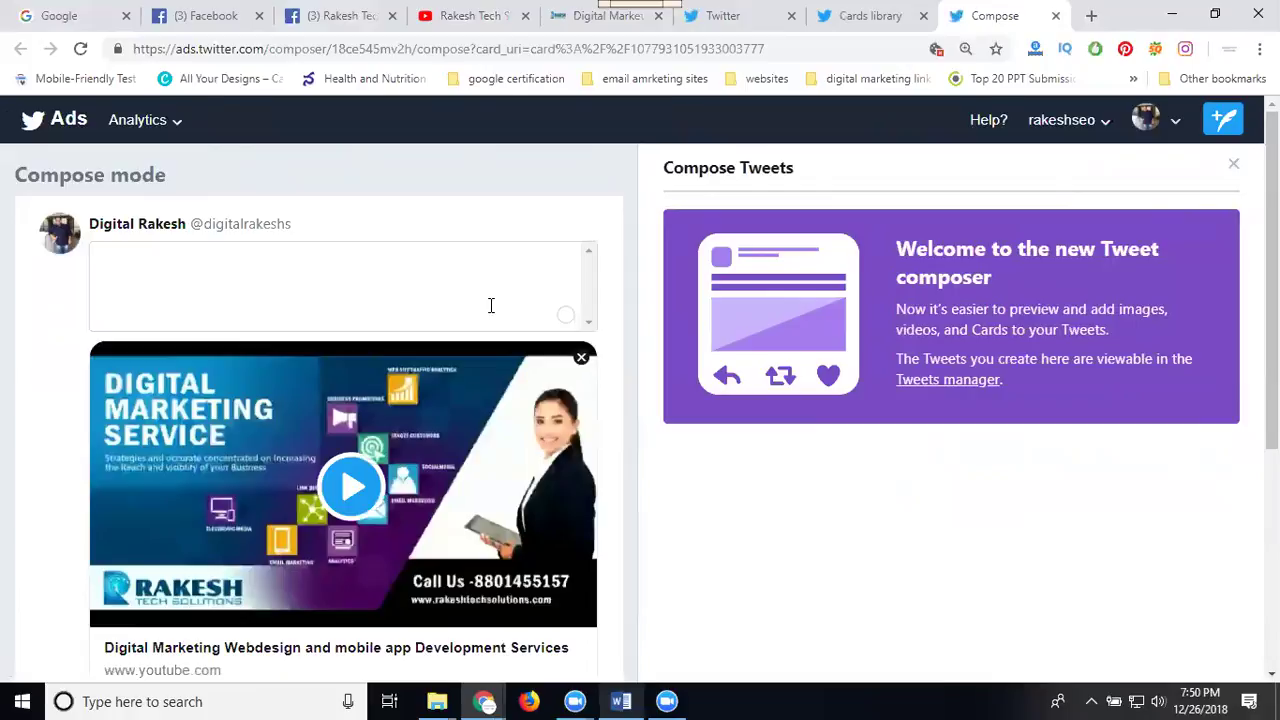
left_click(304, 300)
type("Digital Marketing Webdesign and mobile app Development Services in Madhapur")
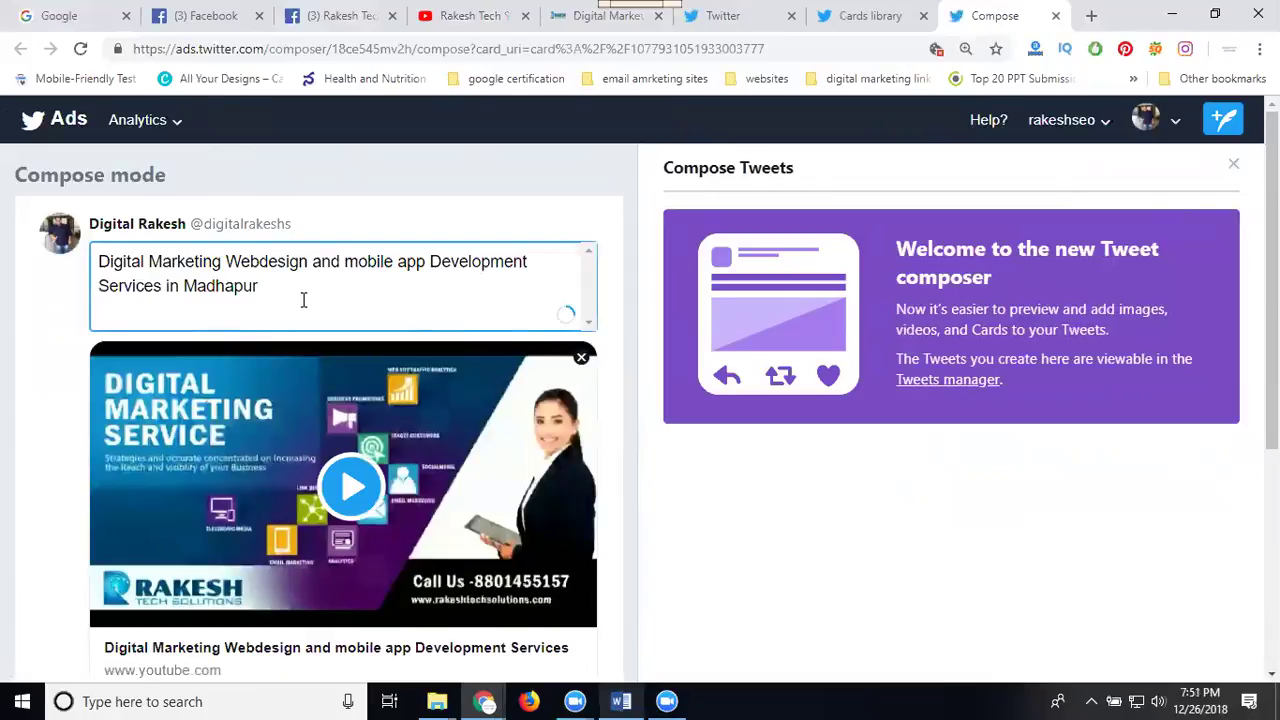
scroll(231, 294, "down", 4)
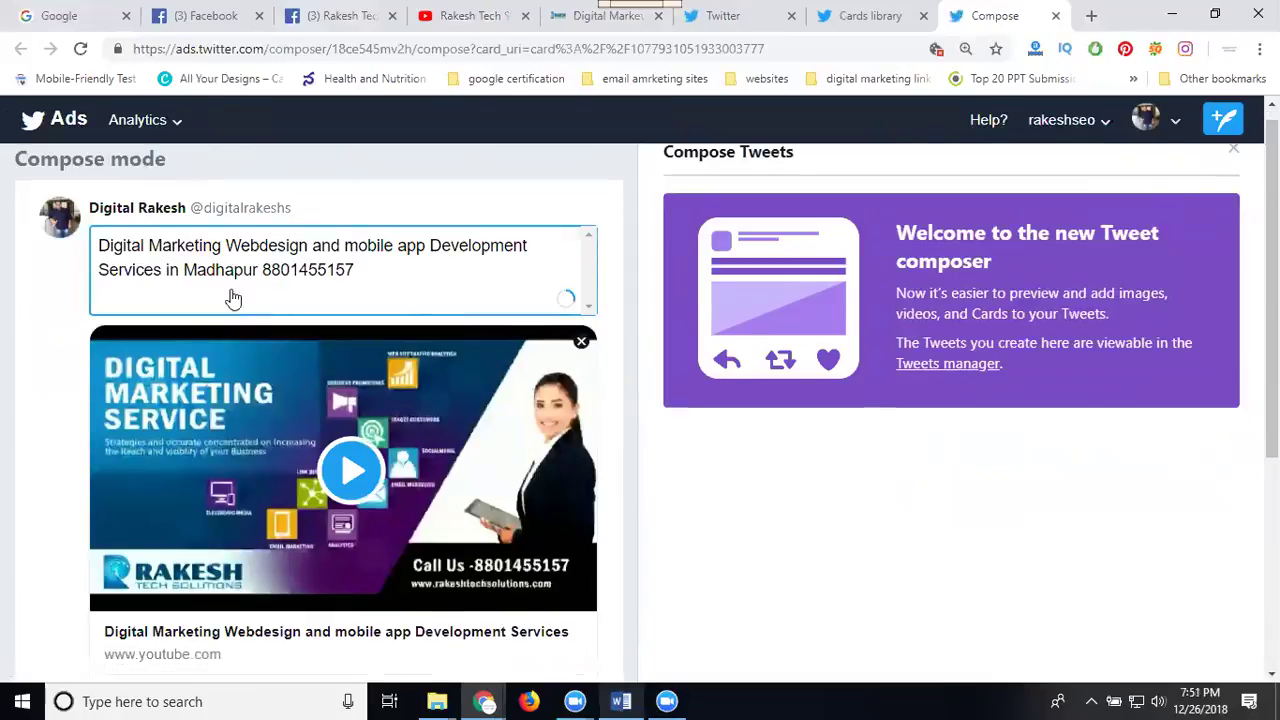
left_click(46, 419)
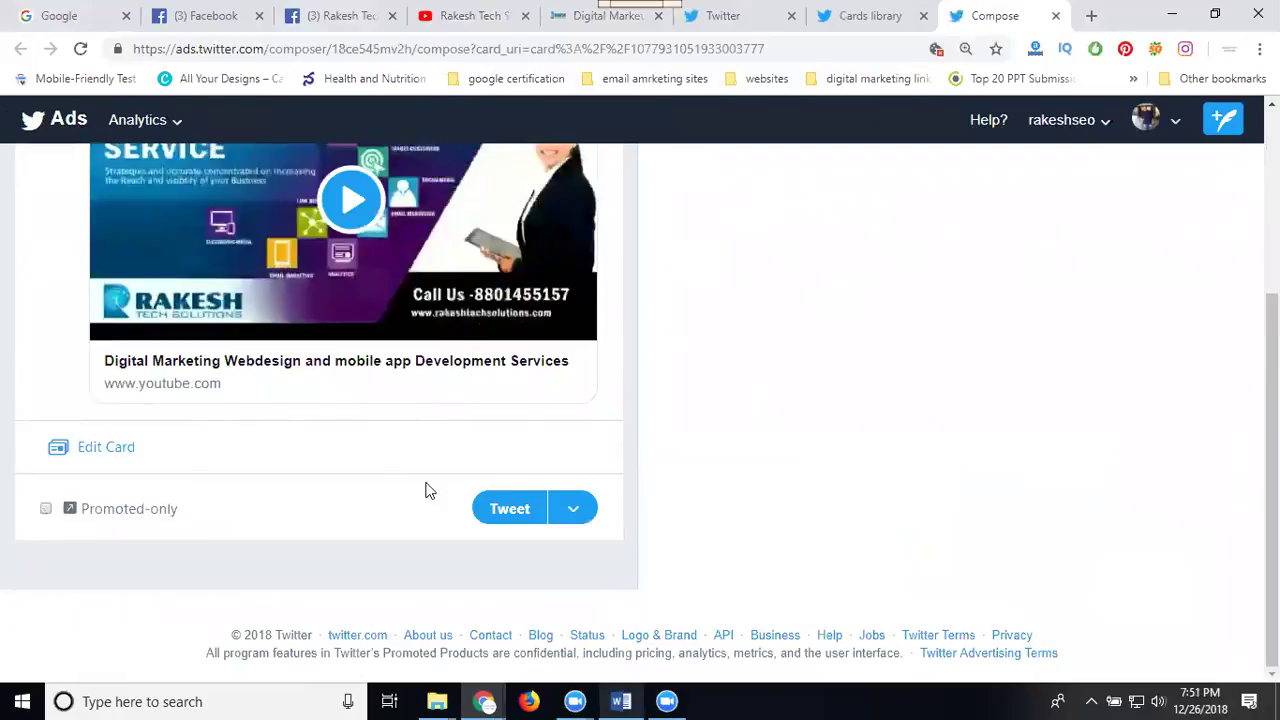
left_click(509, 509)
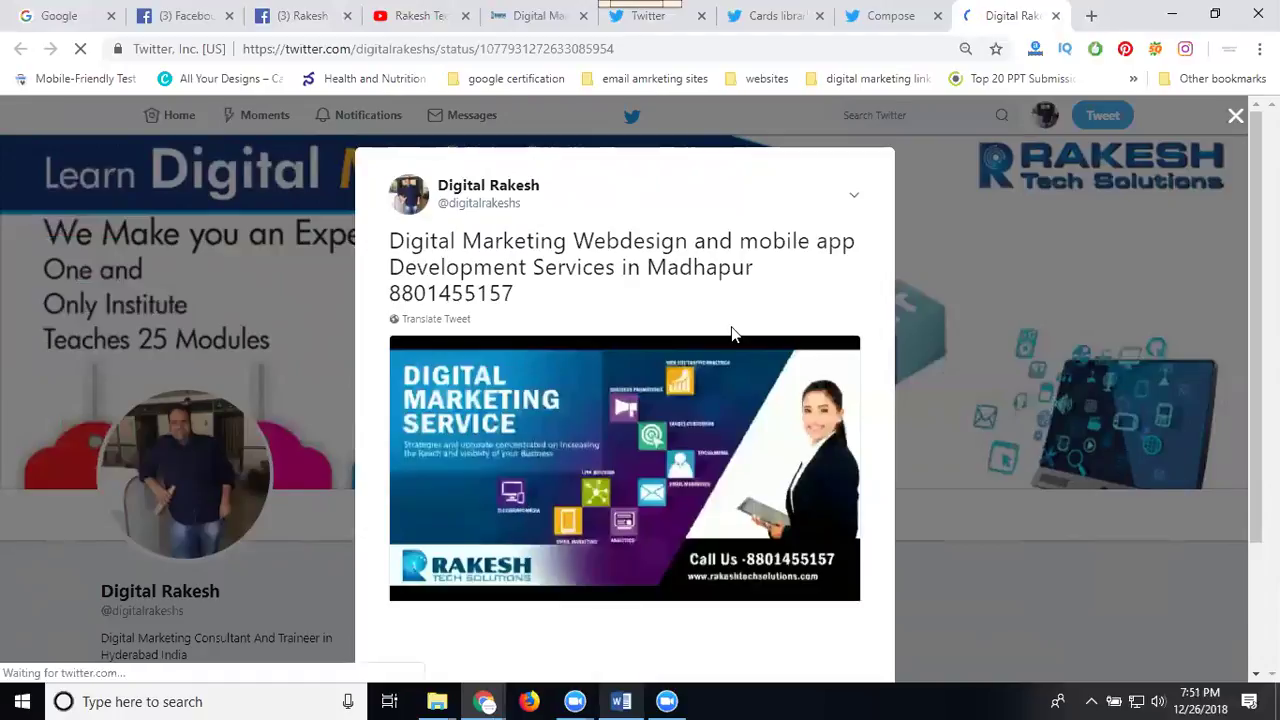
Step: Follow the tweet card's youtube.com link to the Rakesh Tech Solutions channel
scroll(731, 334, "down", 1)
scroll(731, 334, "down", 2)
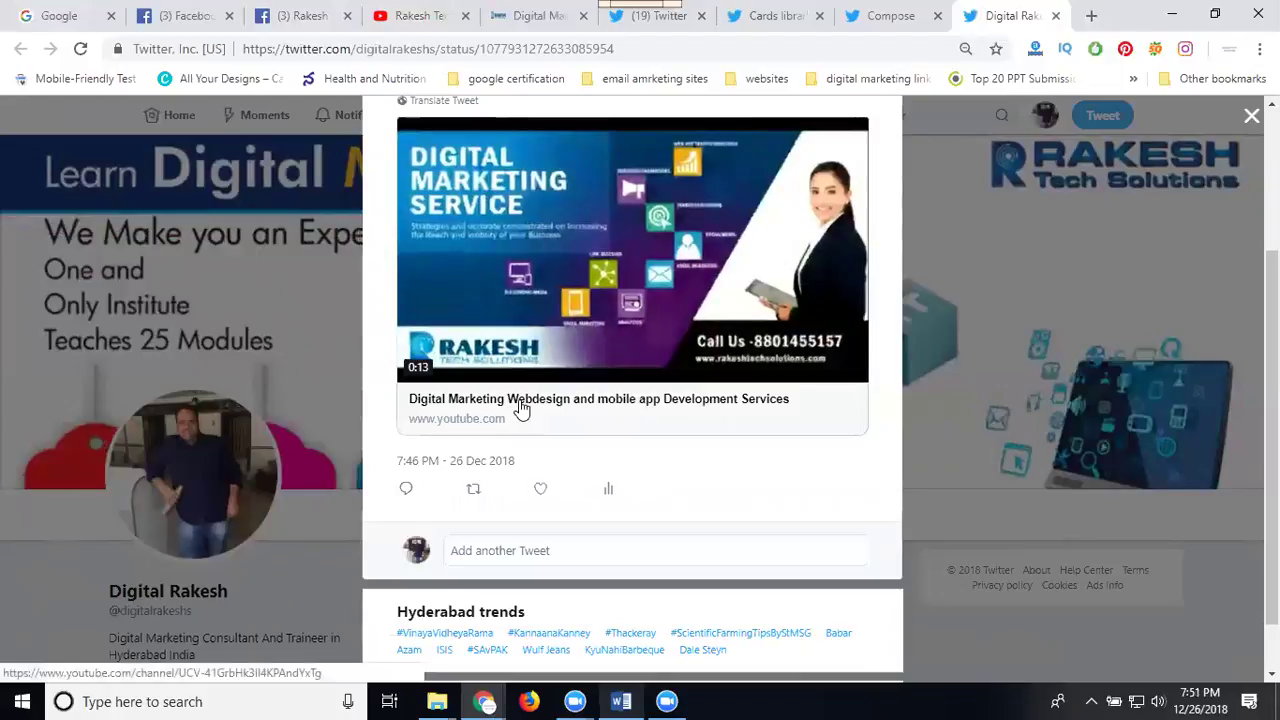
left_click(520, 408)
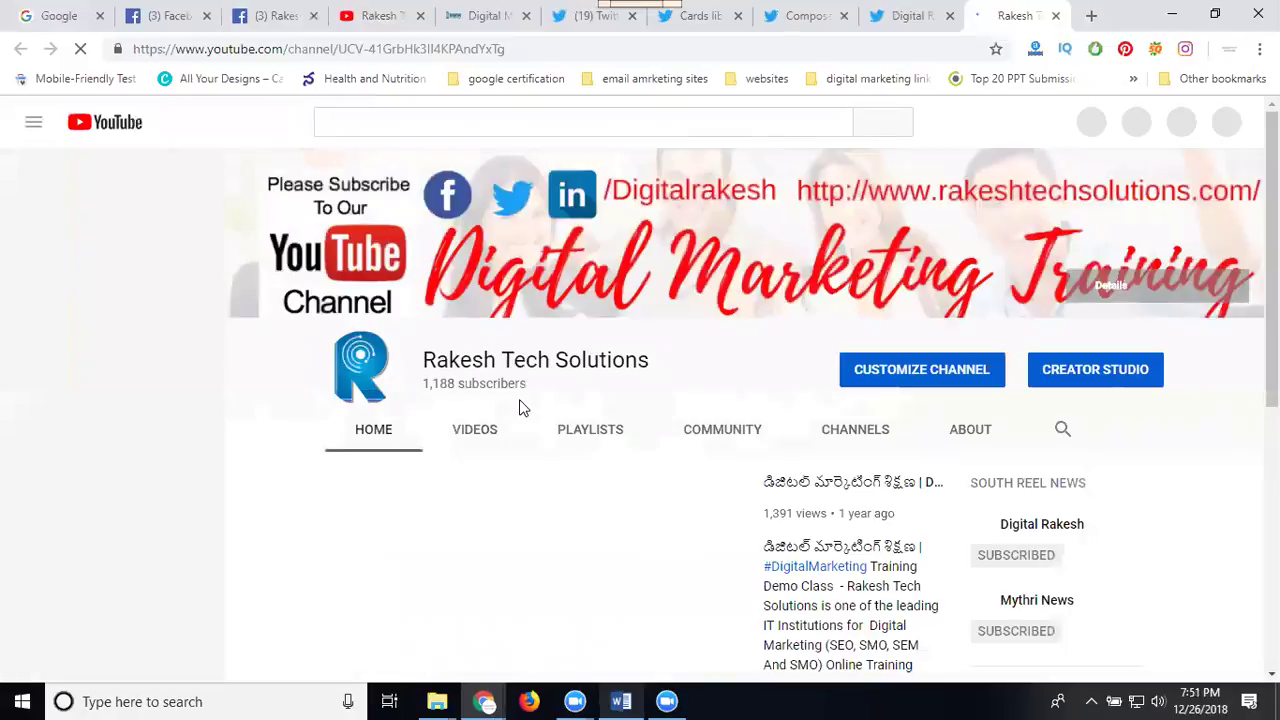
Step: Close the YouTube channel tab to return to the published tweet
left_click(1057, 16)
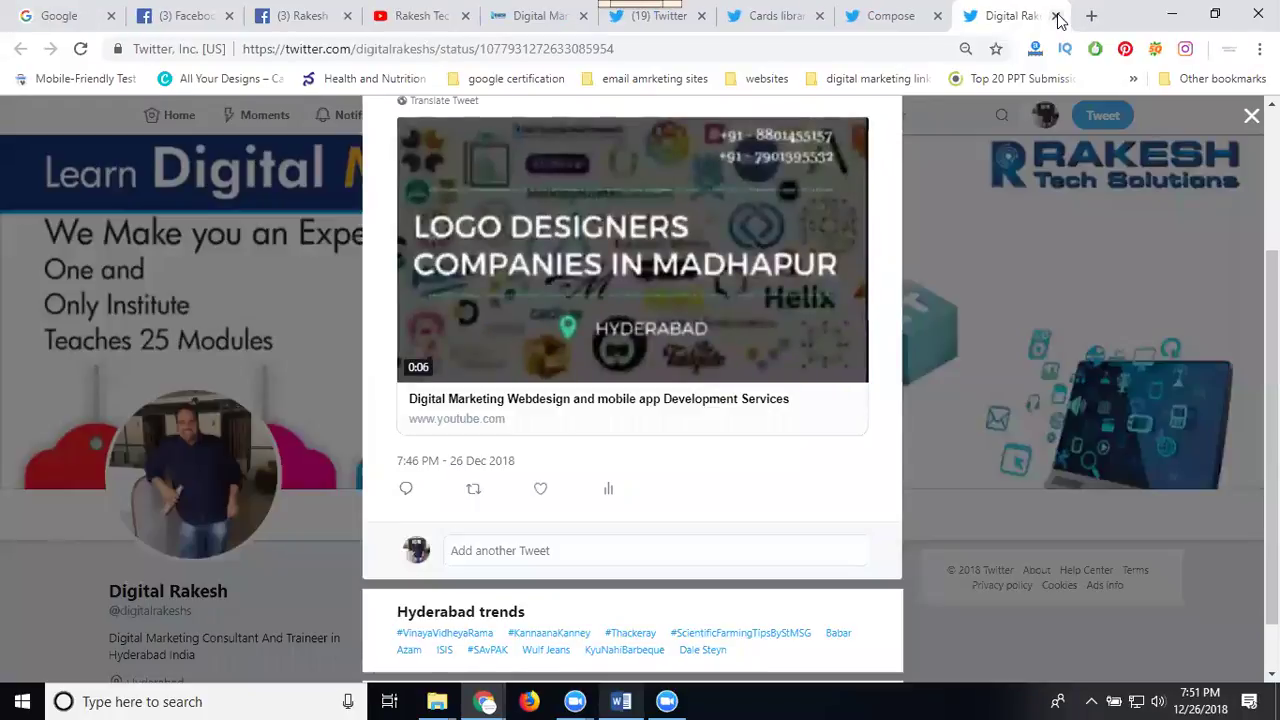